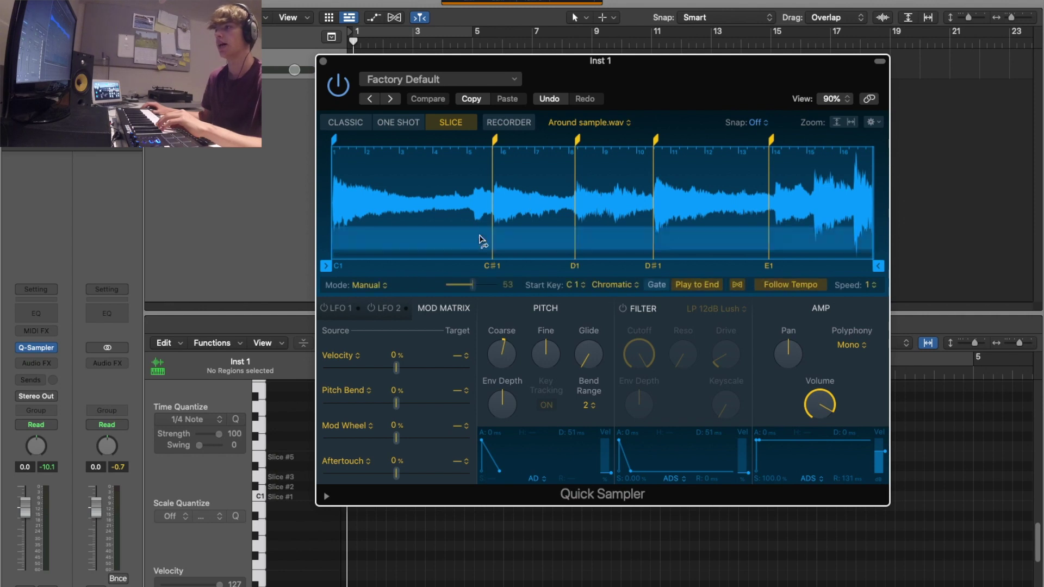
Step: Play the whole Around sample in reverse in Classic mode, then return Quick Sampler to Slice mode
click(346, 122)
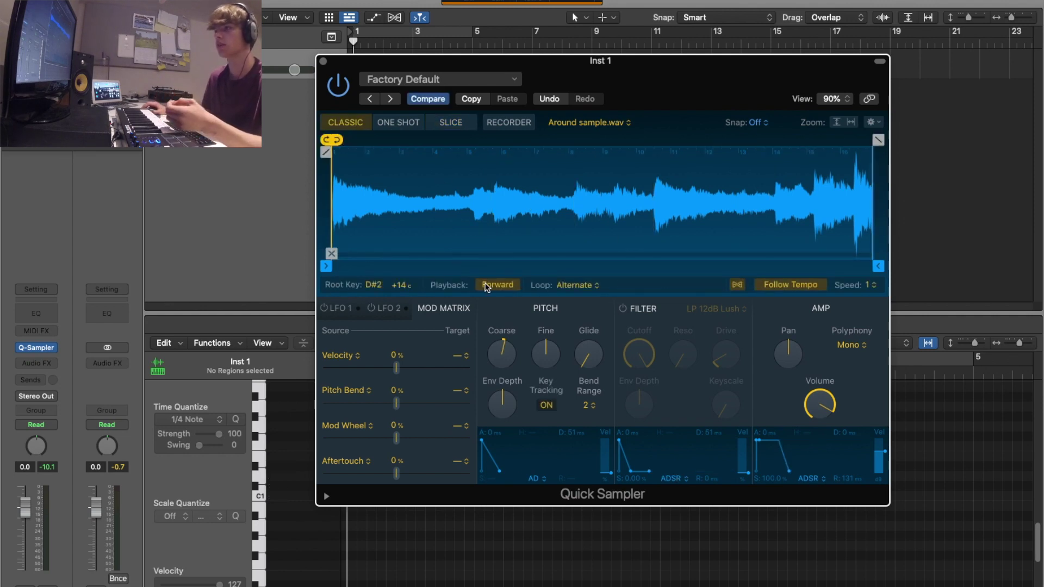
click(505, 287)
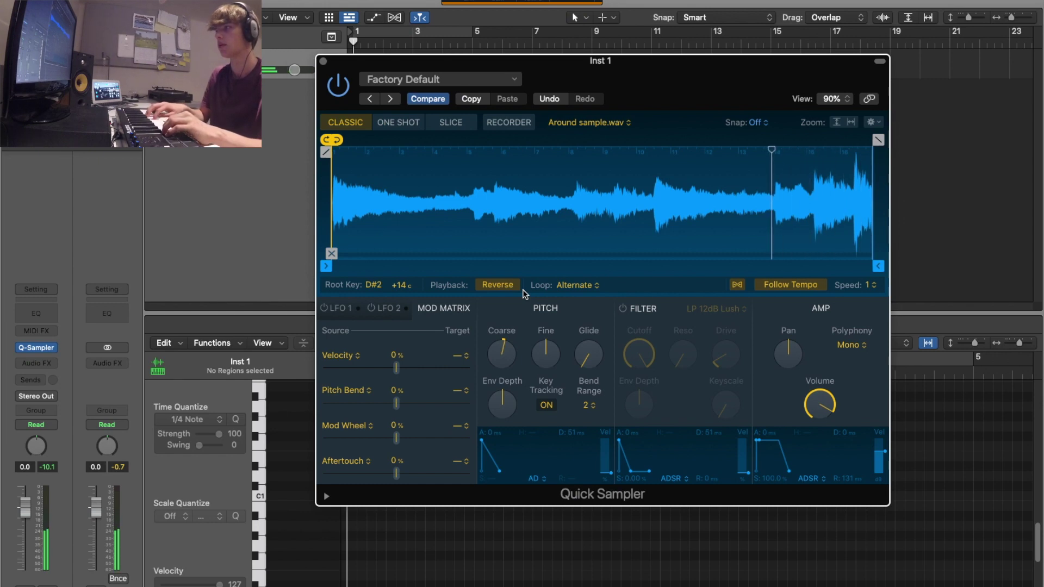
click(453, 124)
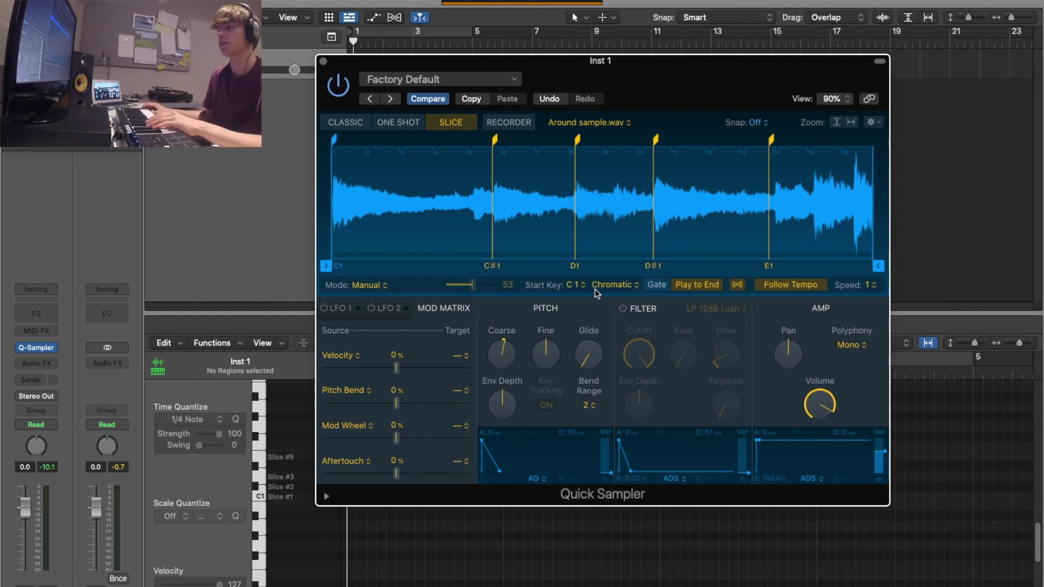
Step: Move the Quick Sampler window lower and to the right
drag(572, 56, 594, 113)
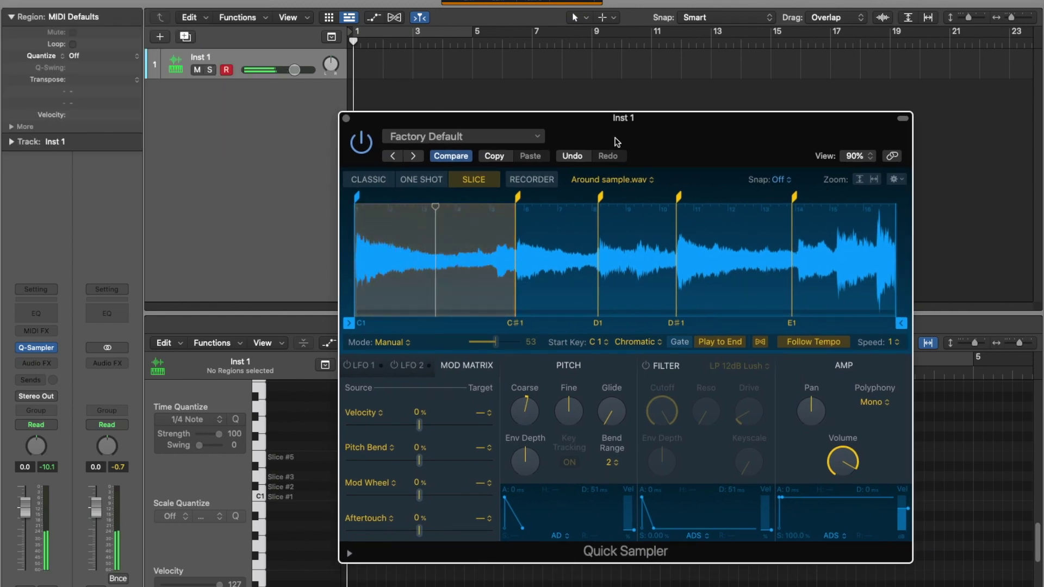
Step: Close Quick Sampler and record a four-bar slice pattern on Inst 1
key(super+w)
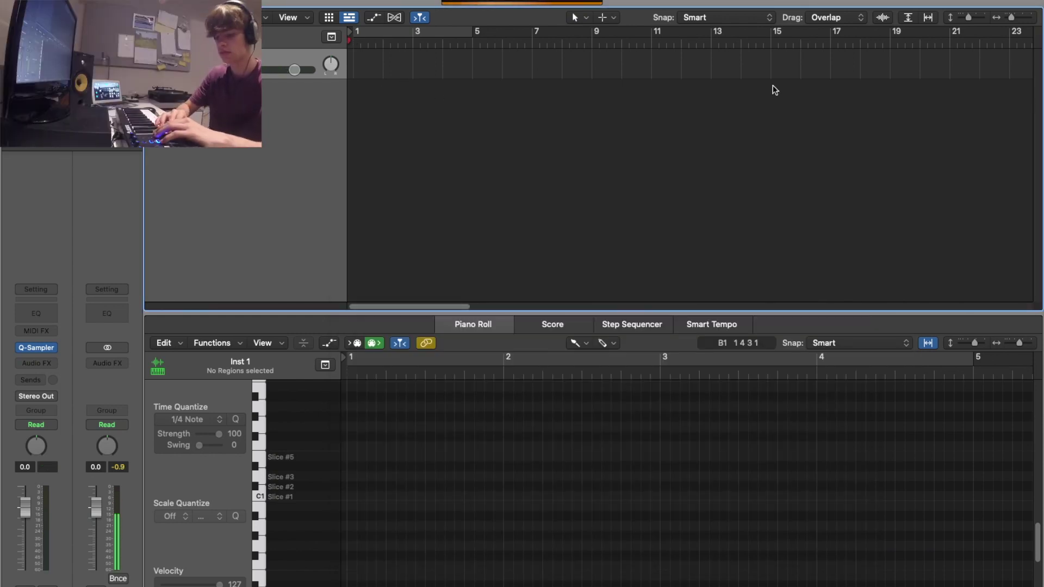
key(r)
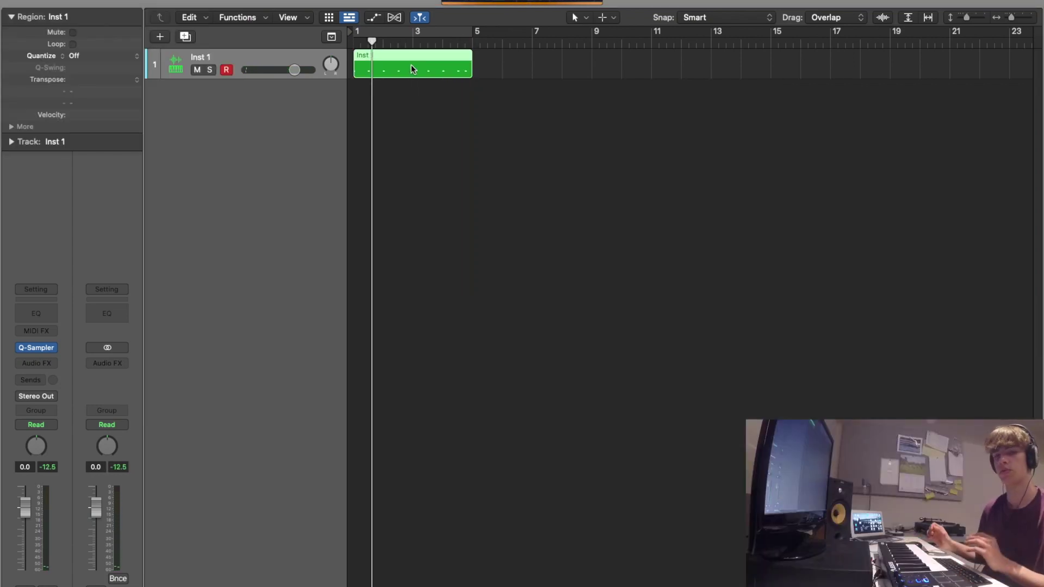
Step: Bounce the Inst 1 region in place to a new Inst 1_bip audio track and mute Inst 1
key(Return)
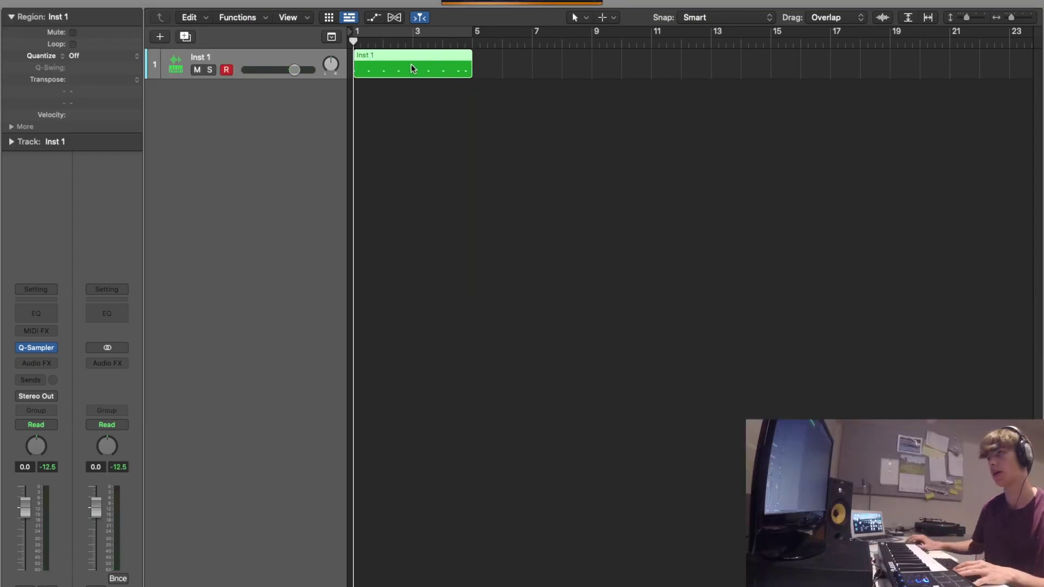
right_click(411, 68)
click(429, 72)
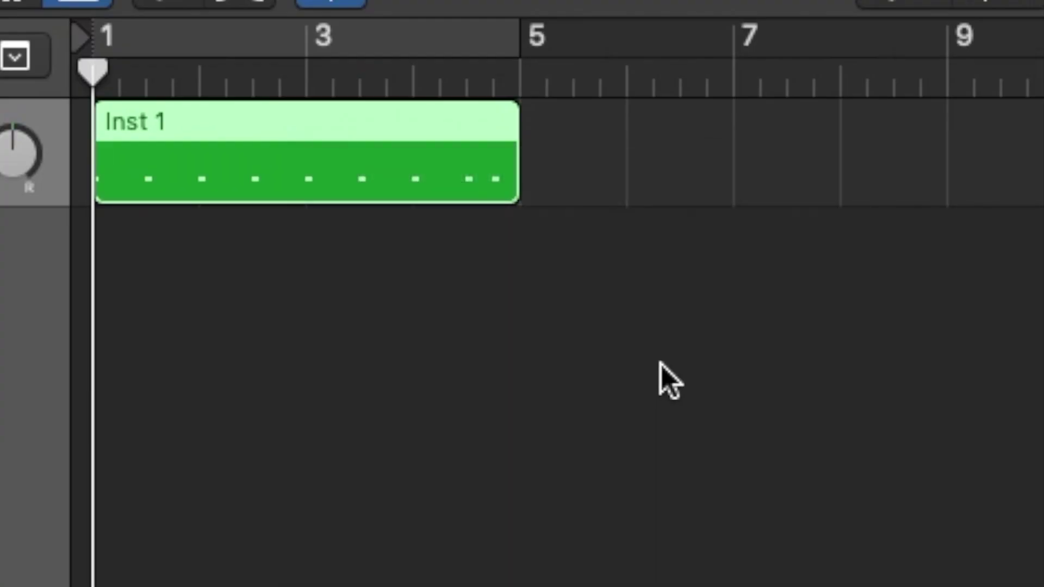
click(616, 353)
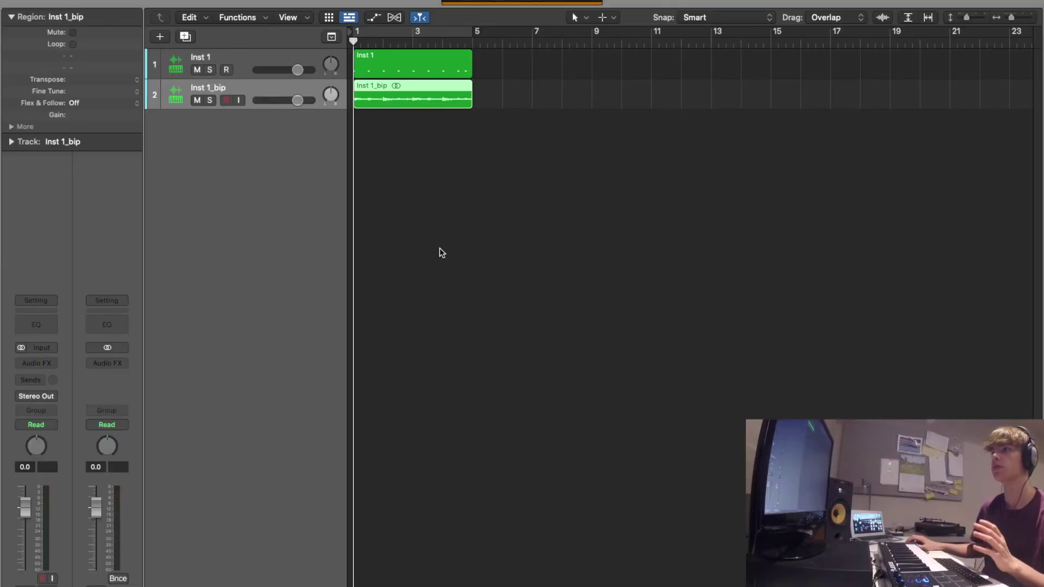
click(198, 70)
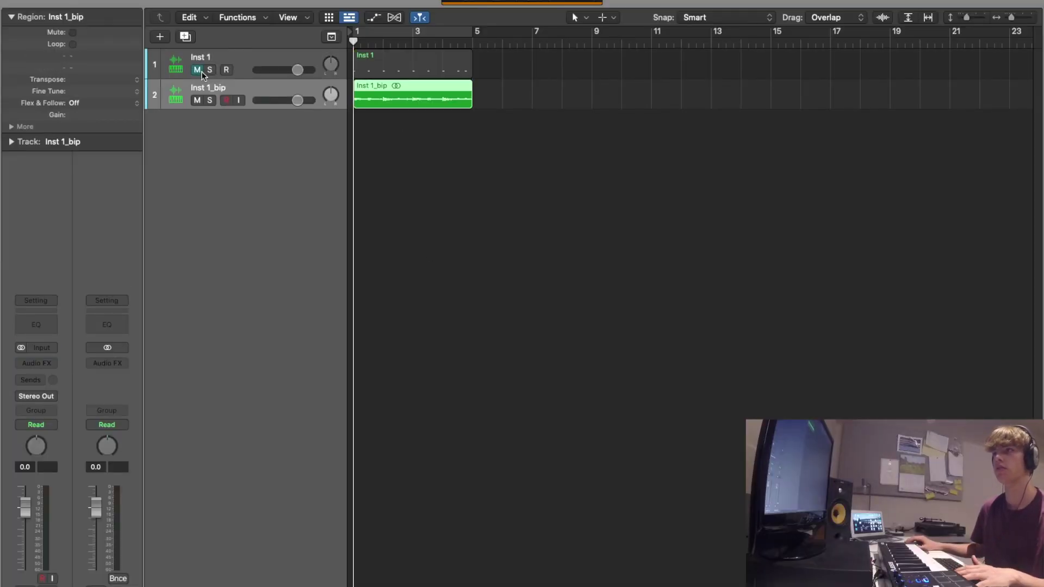
key(super+Right)
key(super+Right)
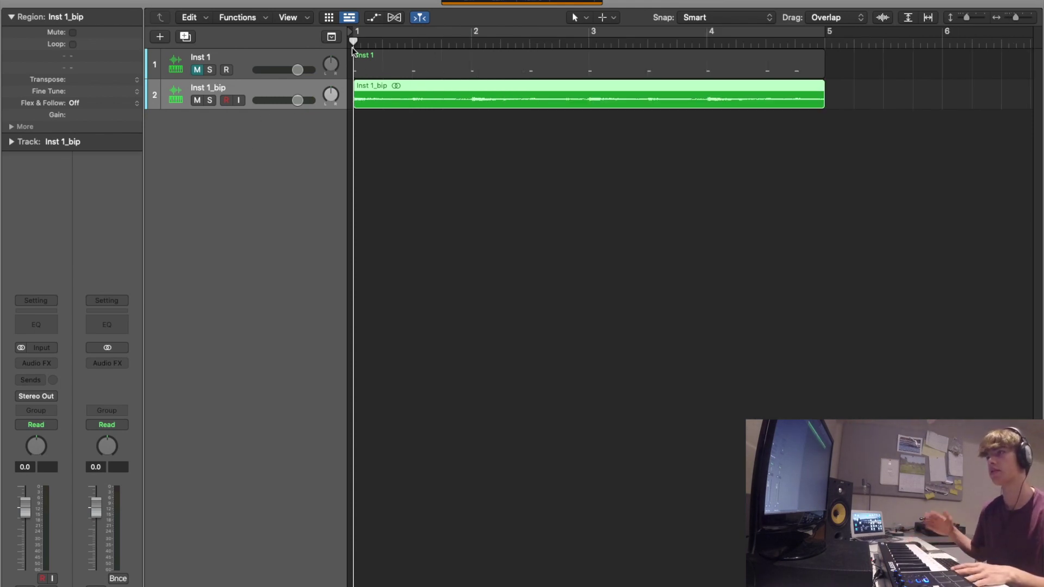
Step: Split the bounced audio near the end of bar 4 and loop playback over bars 1–5
key(space)
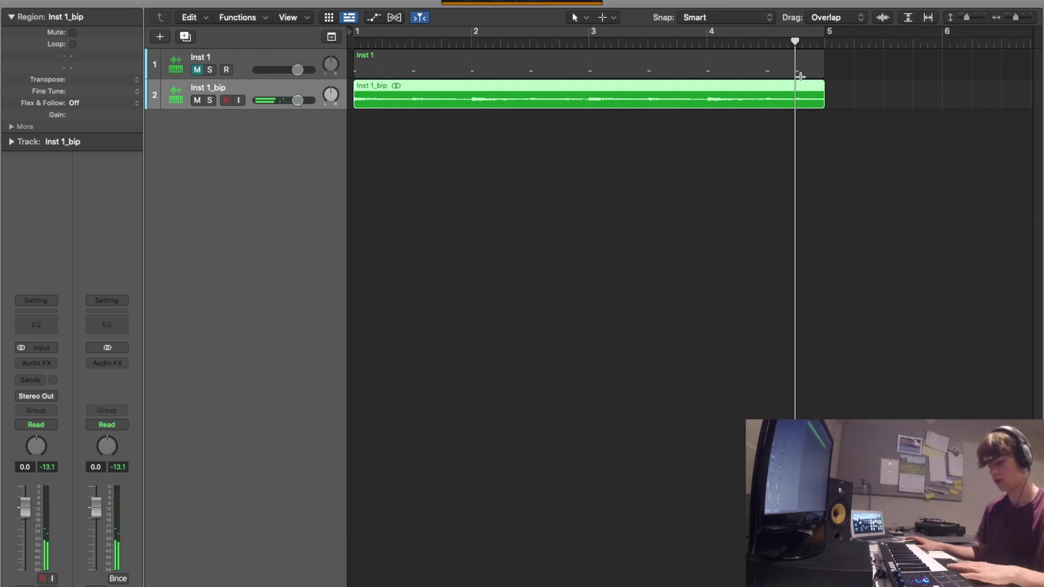
key(super+t)
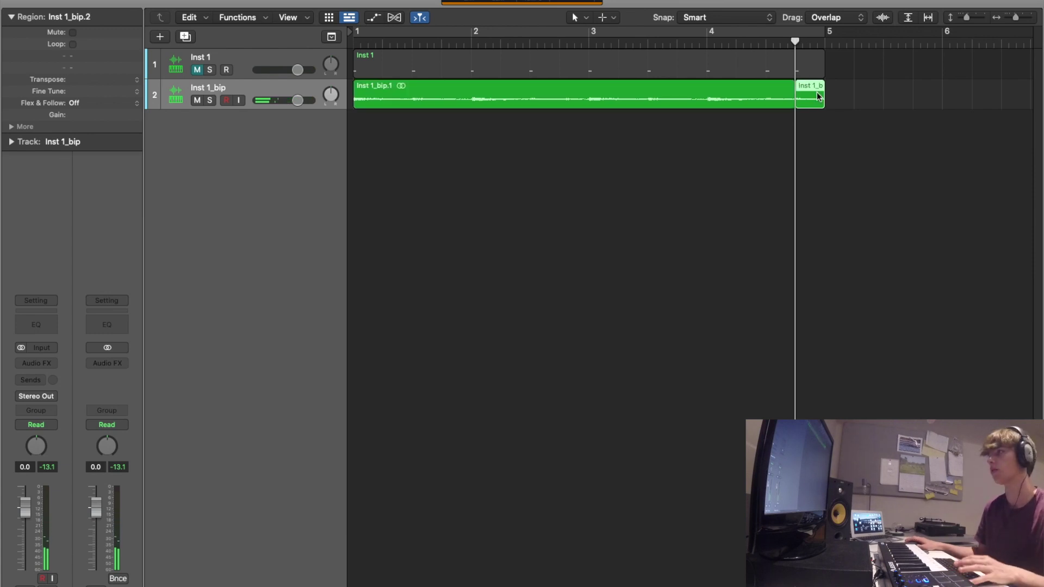
click(11, 127)
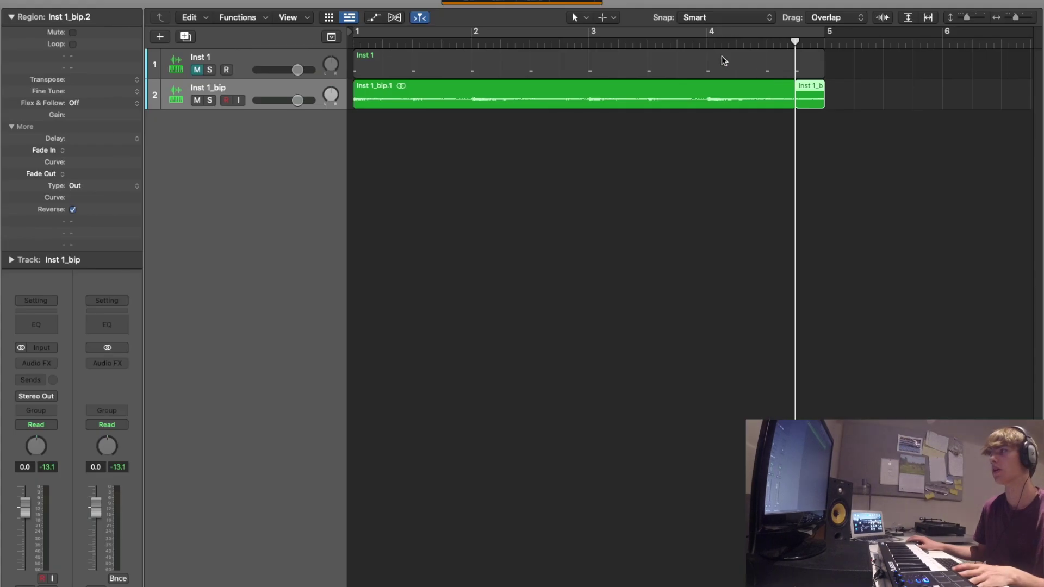
drag(771, 40, 743, 40)
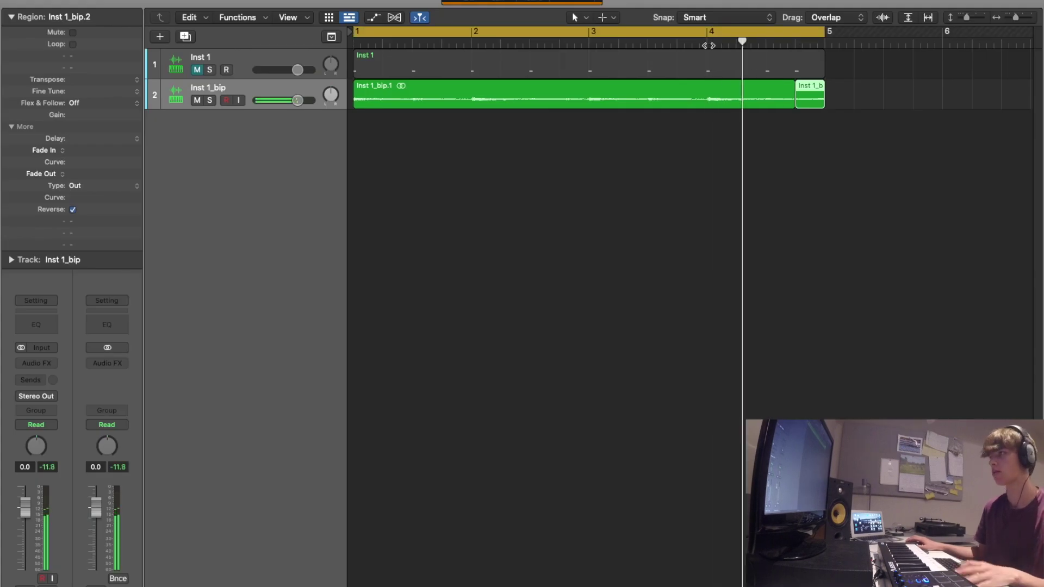
click(565, 41)
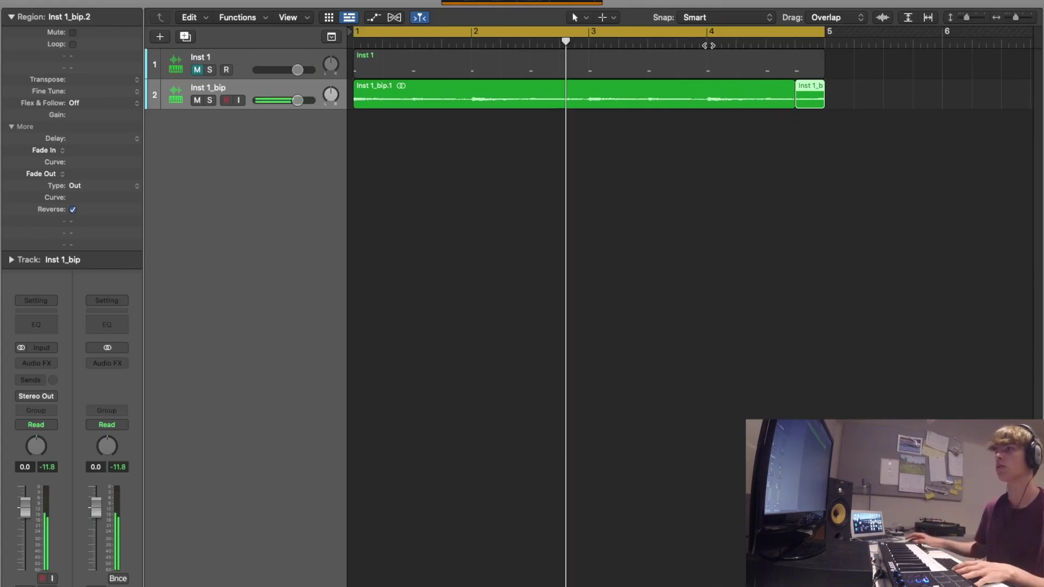
key(Return)
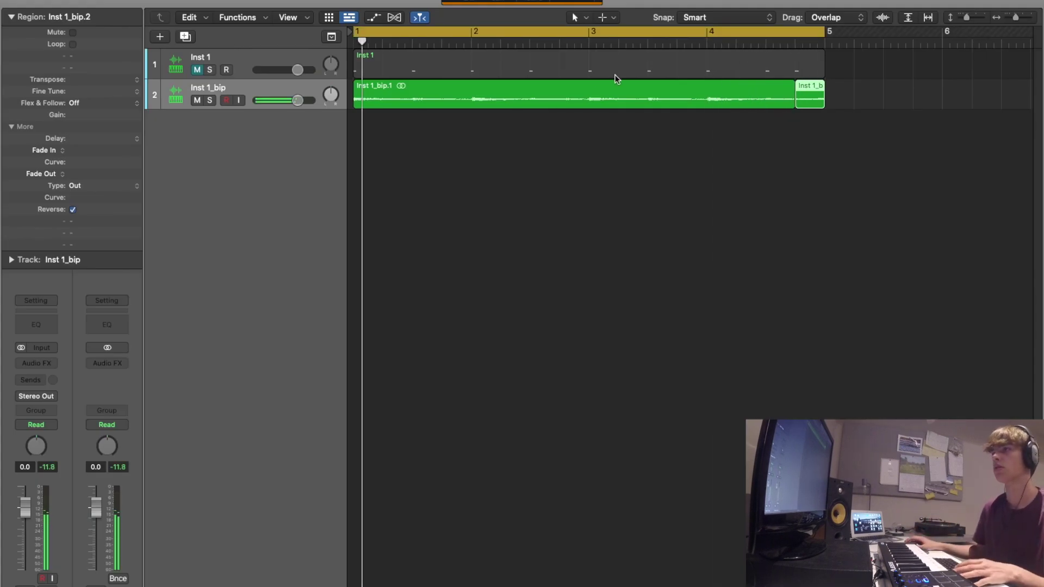
Step: Cut the long Inst 1_bip region into further slices at the playhead and hide the Inspector
click(534, 48)
click(536, 84)
key(super+t)
key(space)
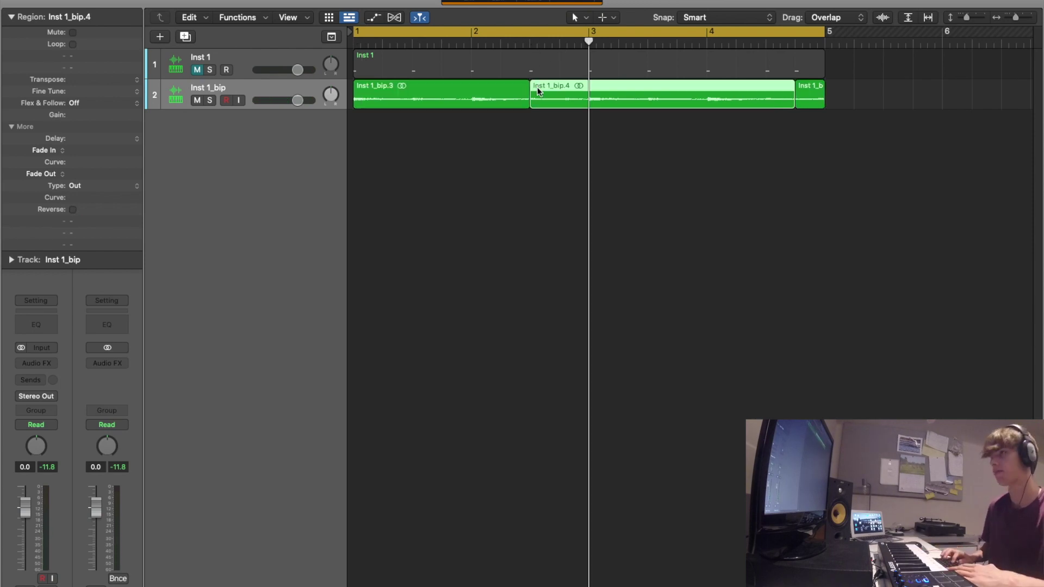
key(super+t)
key(i)
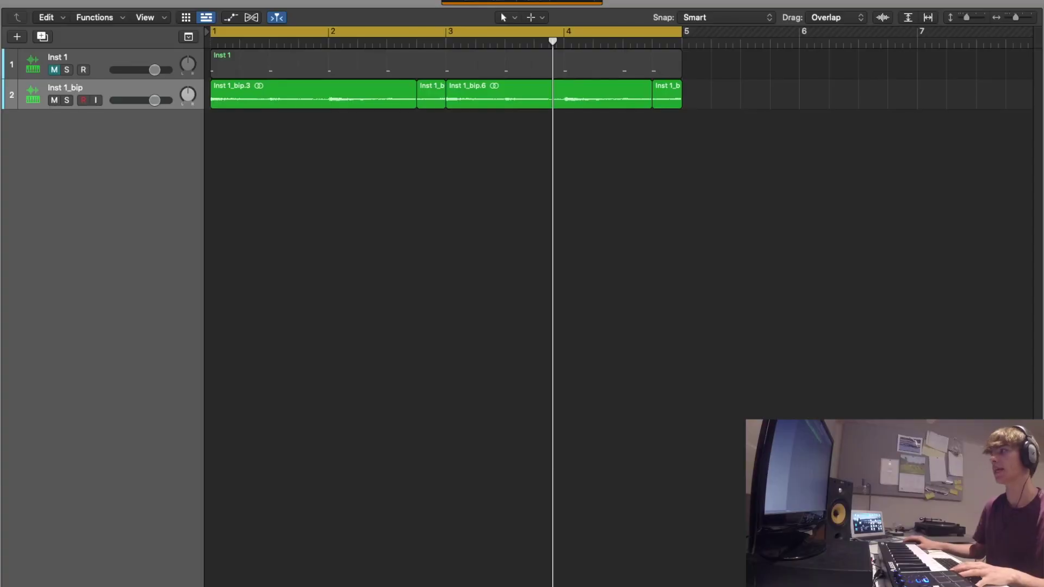
Step: Add the Unison Neo-Soul - 9 - 80bpm loop and War sample tracks from All Files
key(f)
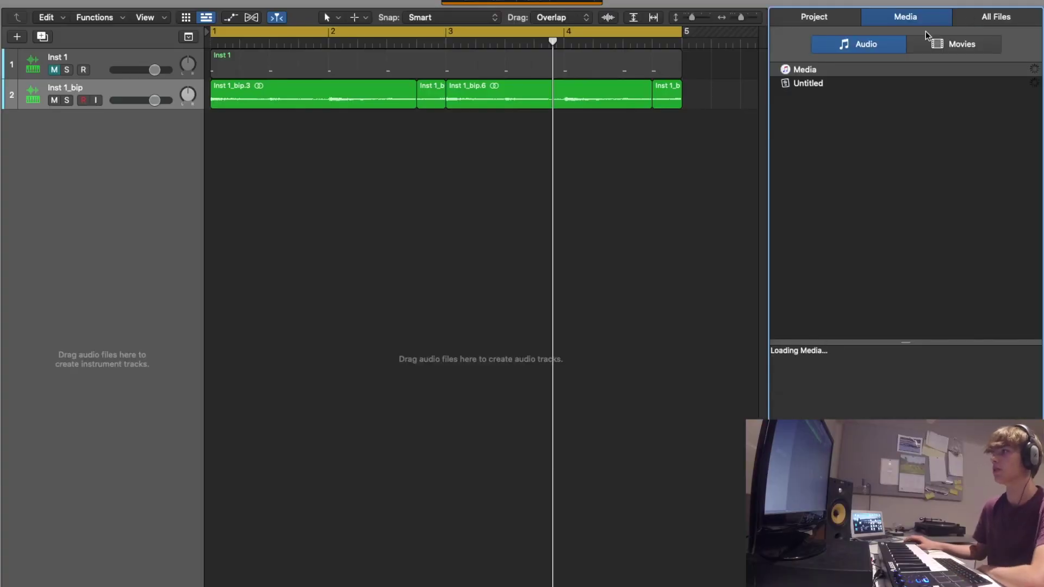
click(996, 17)
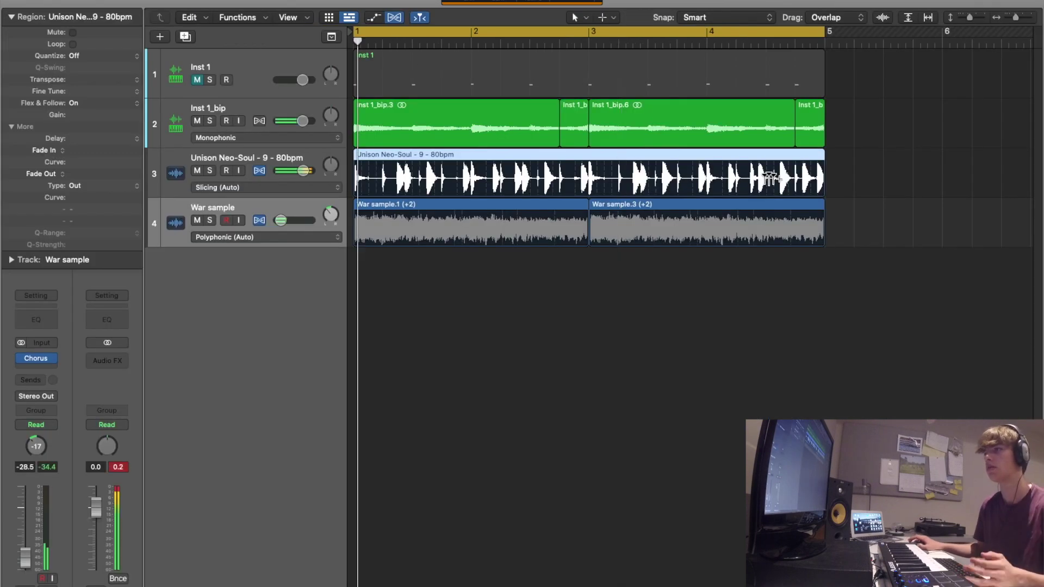
click(305, 171)
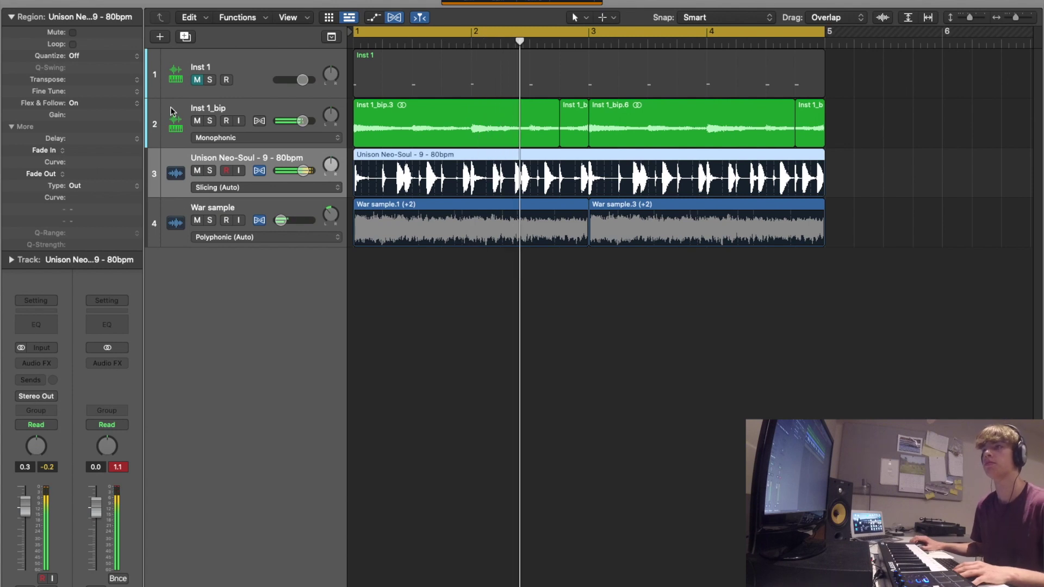
click(26, 327)
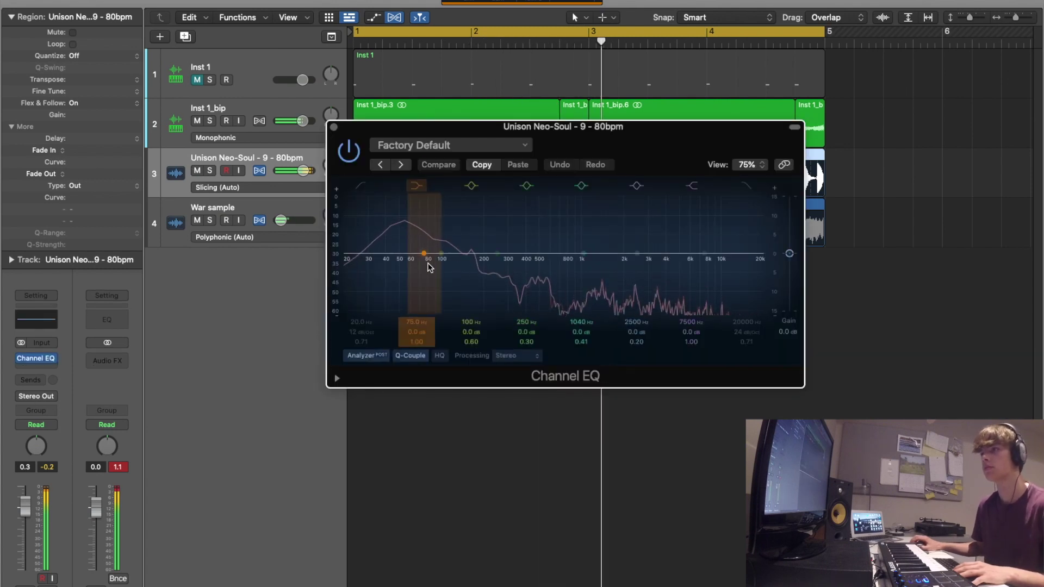
Step: EQ Neo-Soul: cut 234 Hz by 7.0 dB, boost 2640 Hz +1.7 dB and 6850 Hz +4.8 dB
mouse_move(429, 264)
mouse_down()
mouse_move(431, 278)
mouse_move(485, 275)
mouse_move(498, 289)
mouse_move(506, 279)
mouse_move(490, 272)
mouse_move(492, 282)
mouse_up()
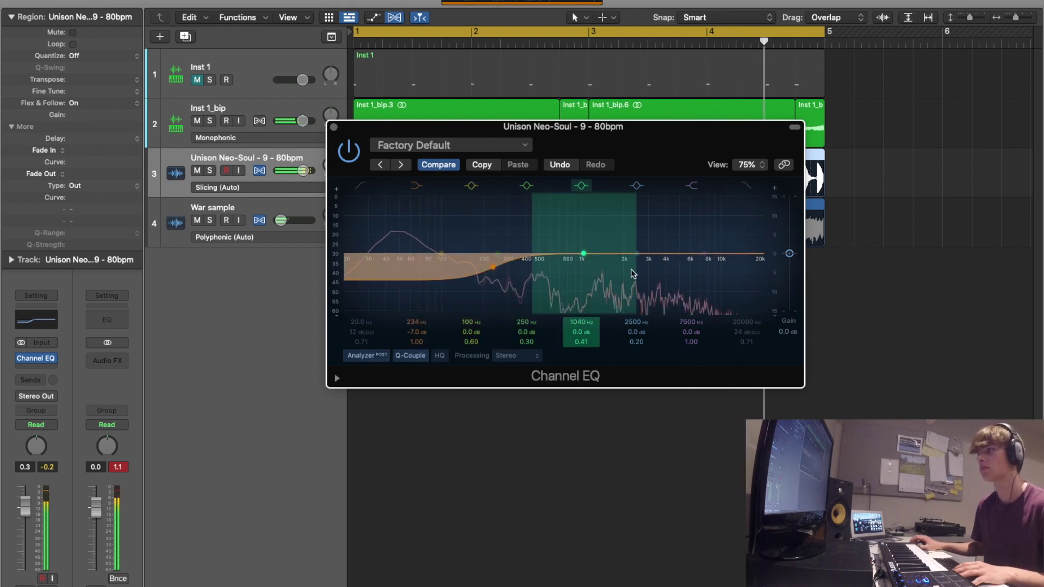
drag(659, 273, 718, 243)
click(334, 127)
alt+click(303, 171)
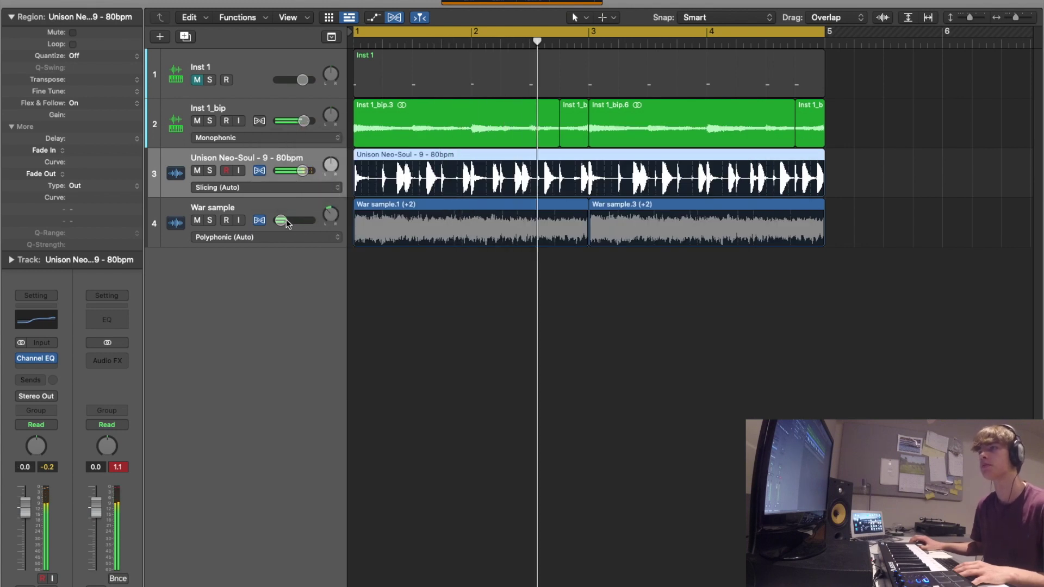
Step: Add a Channel EQ high-cut near 214 Hz on Inst 1_bip with +5.4 dB output gain
click(261, 109)
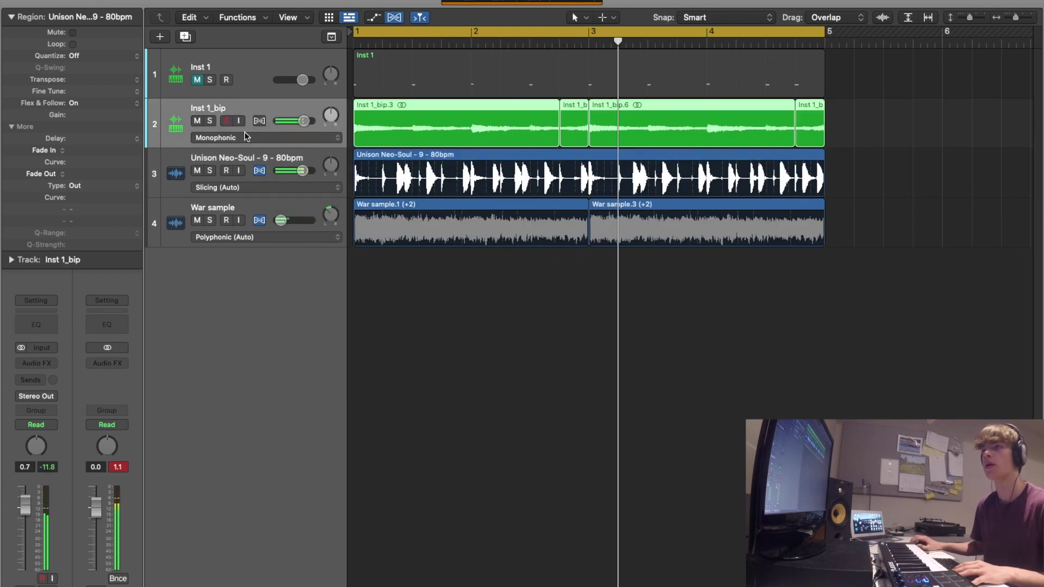
key(v)
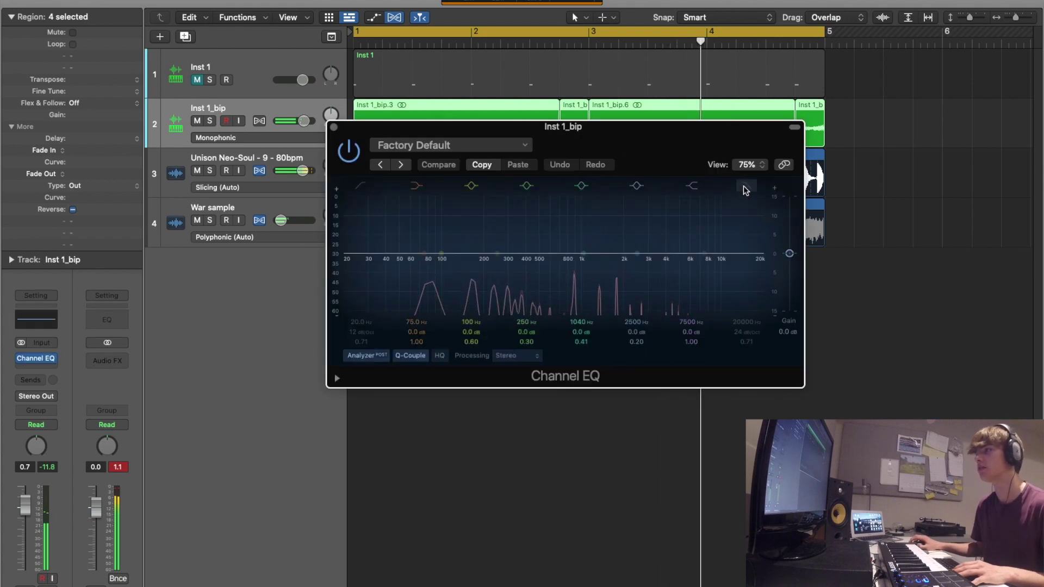
click(747, 185)
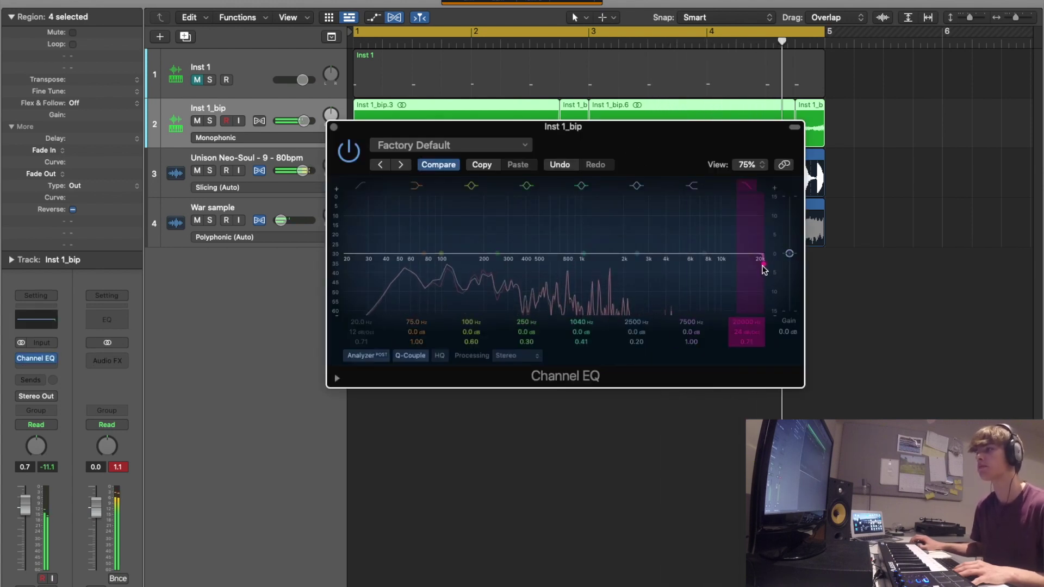
drag(759, 263, 488, 335)
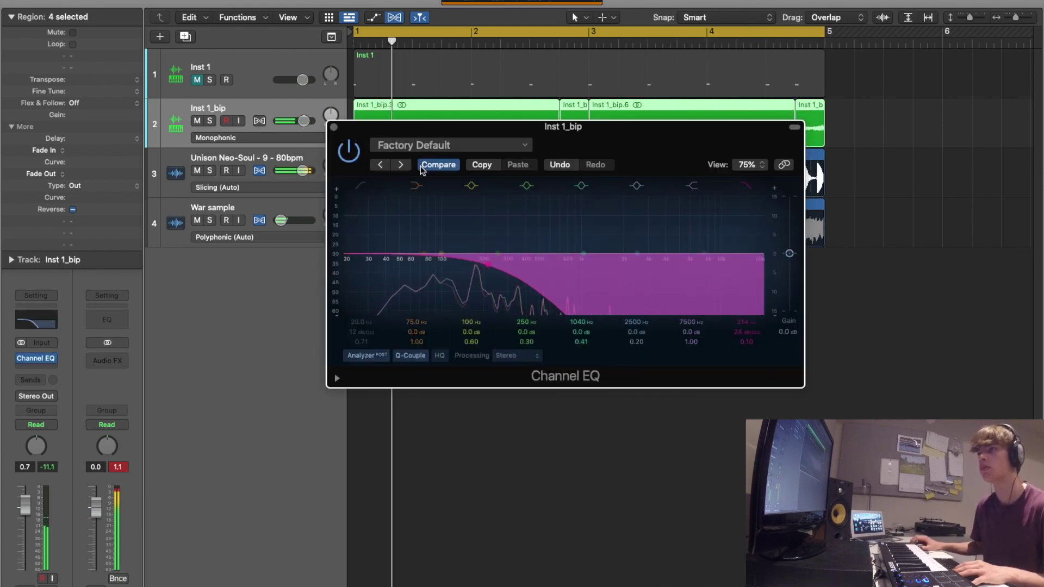
key(v)
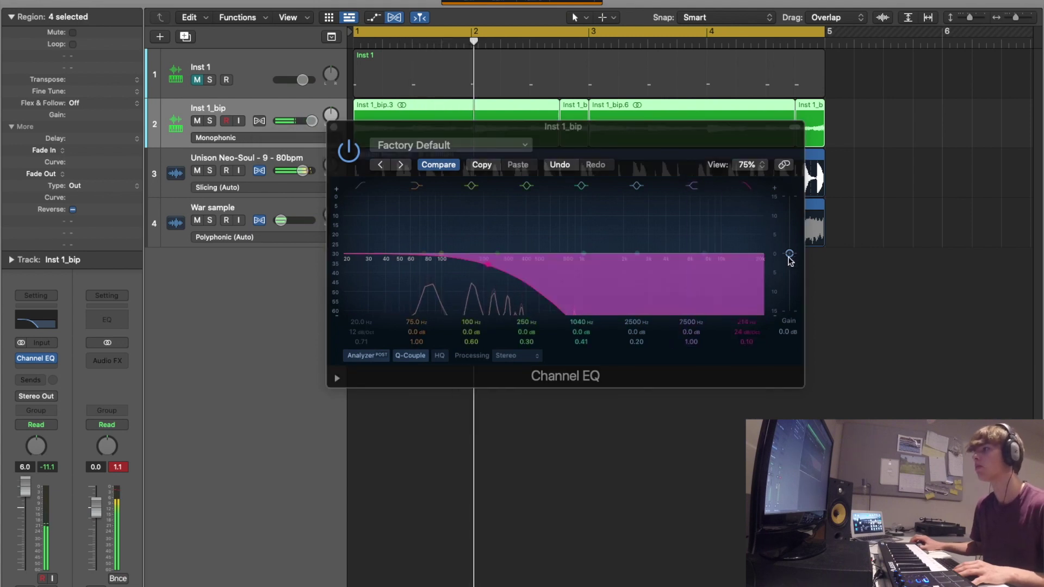
drag(790, 254, 790, 240)
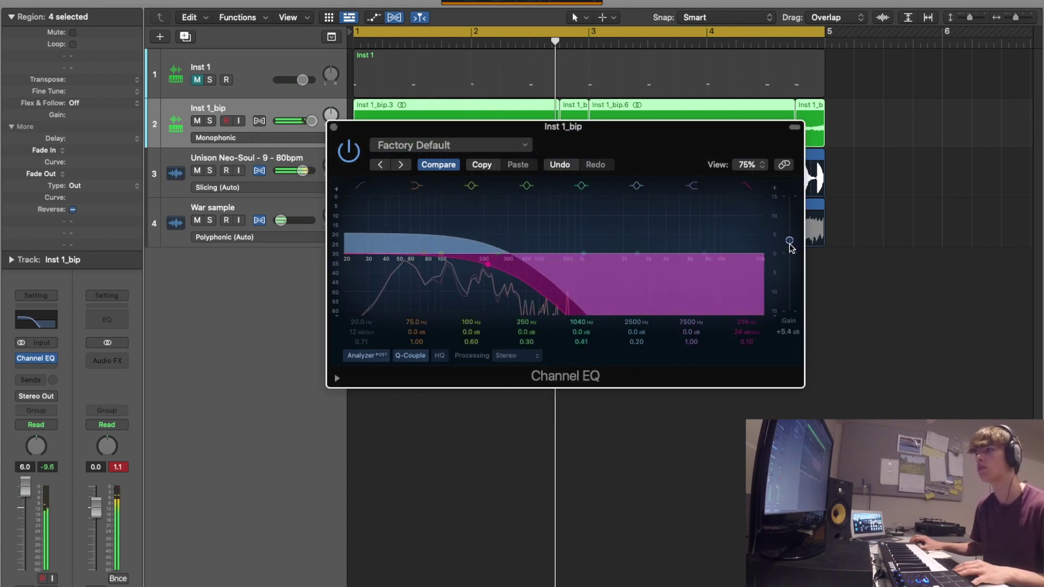
key(v)
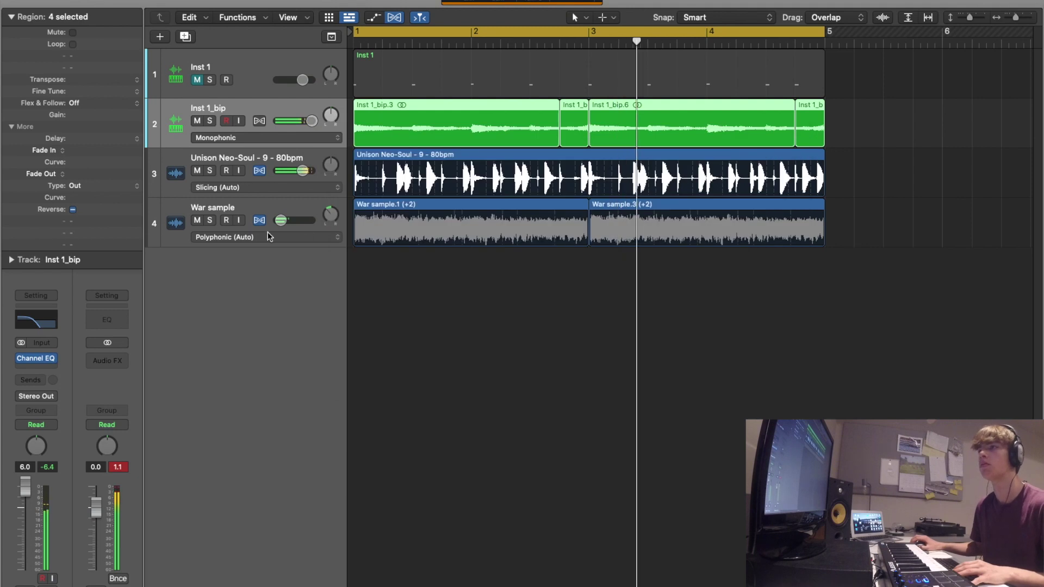